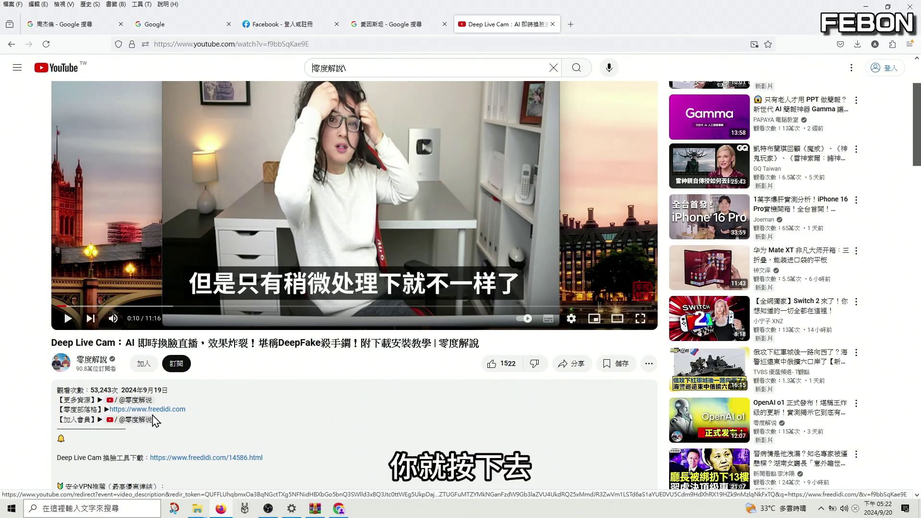
# - Go to freedidi.com from the video description and open the Deep Live Cam tool download page through the blog's first article
pyautogui.click(144, 412)
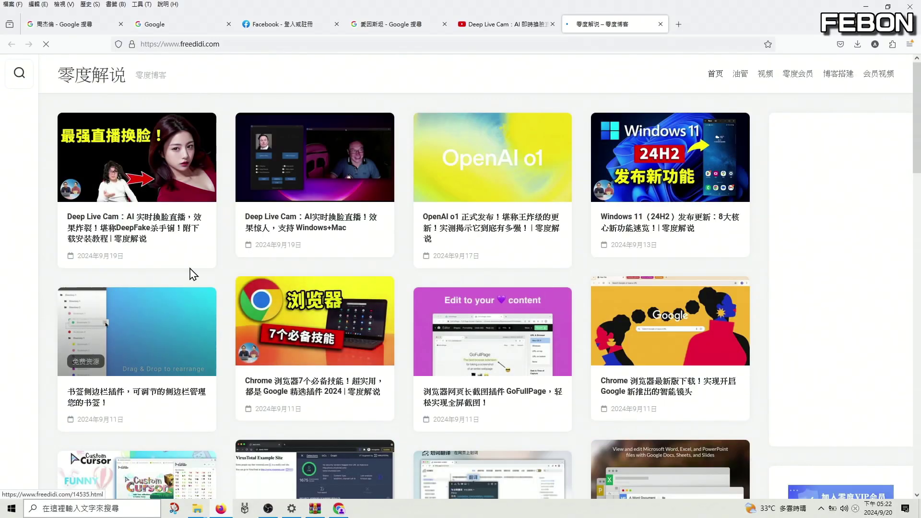
pyautogui.click(157, 170)
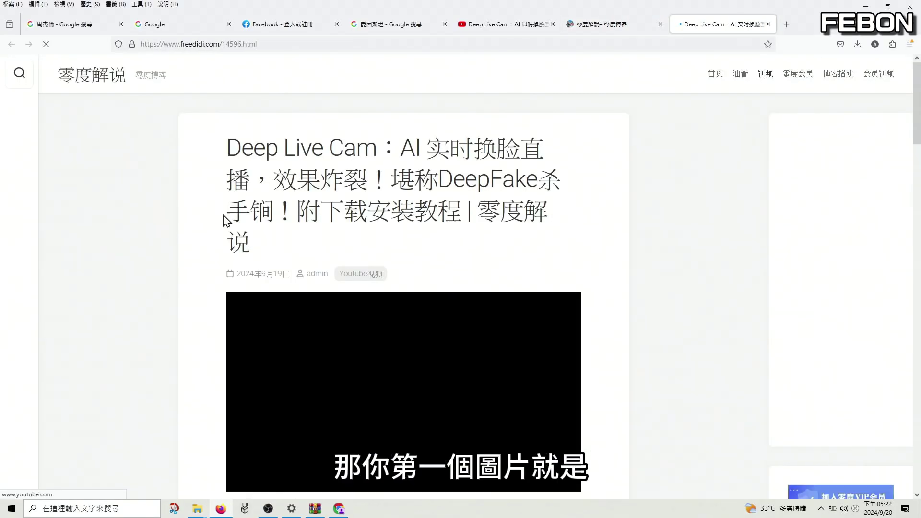
pyautogui.scroll(-5, 374, 243)
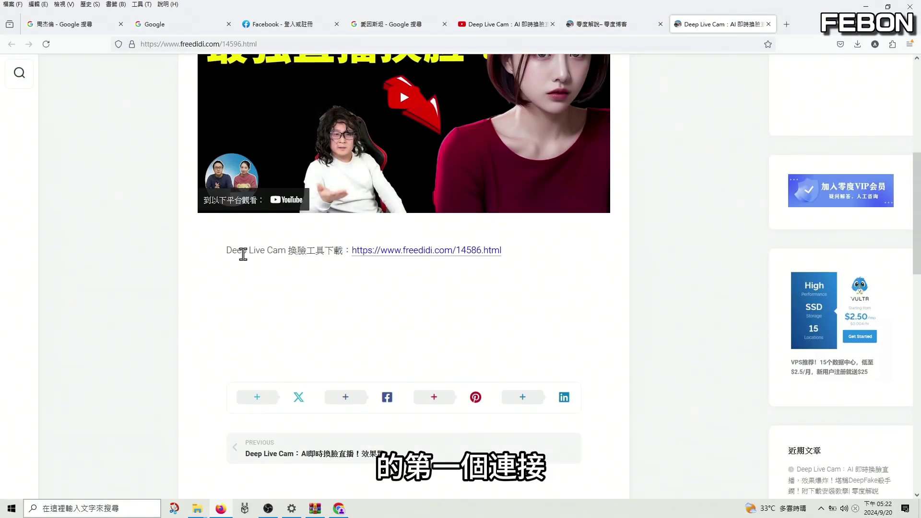
pyautogui.click(388, 257)
# - Follow the Windows GitHub download link to the CUDA Package release of Deep-Live-Cam and start downloading Deep-Live-Cam-cuda.z02
pyautogui.scroll(-10, 375, 277)
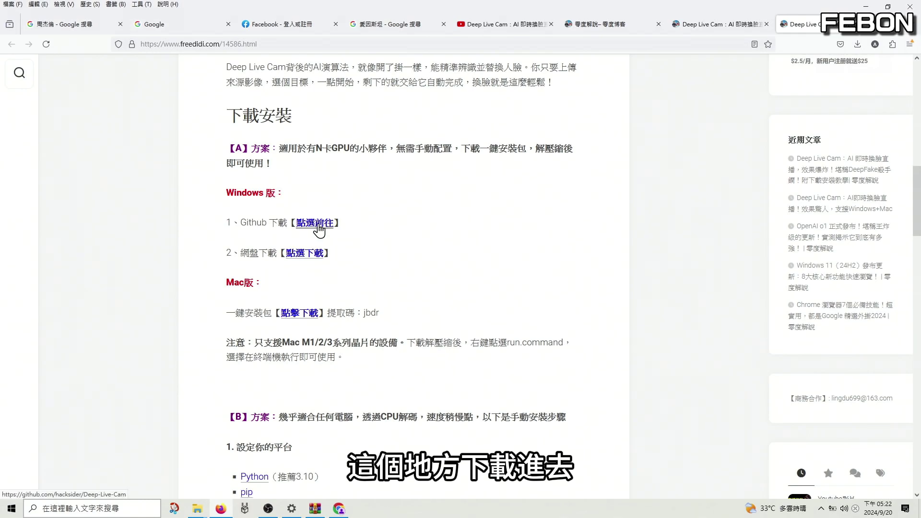
pyautogui.click(318, 228)
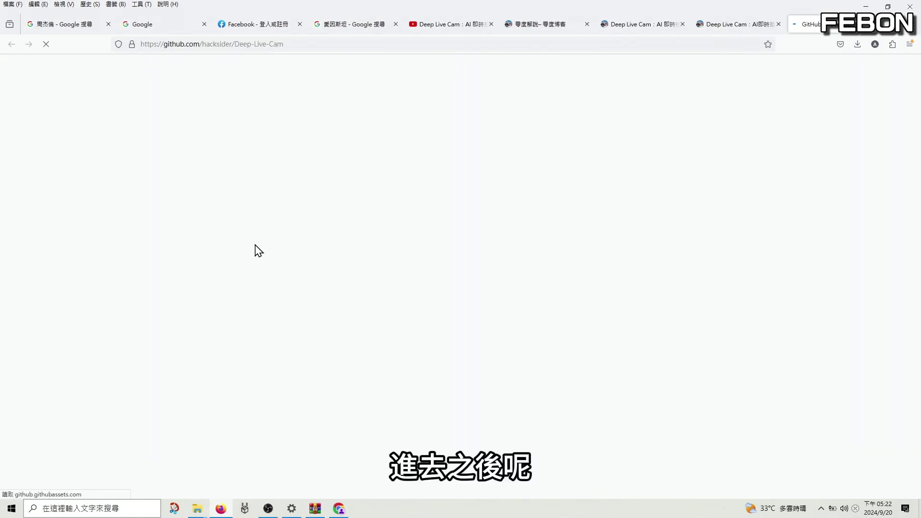
pyautogui.scroll(-3, 426, 232)
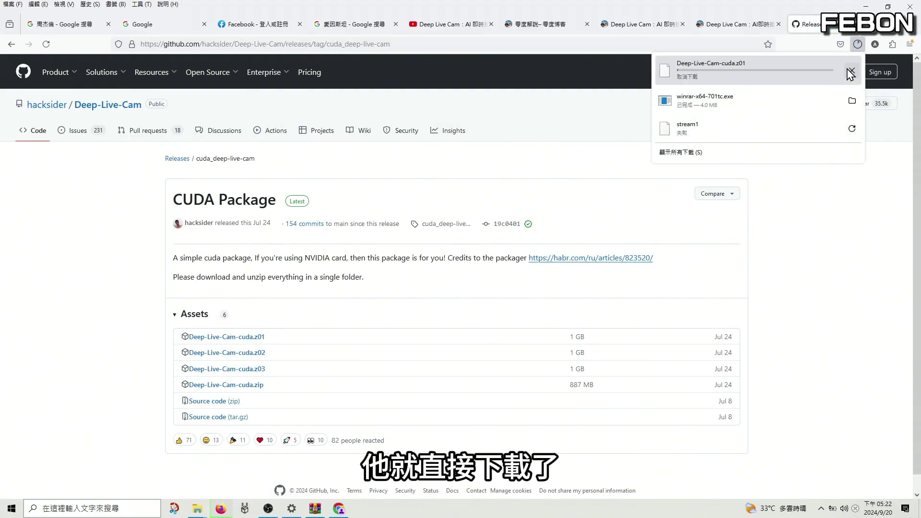
pyautogui.click(228, 354)
pyautogui.click(227, 355)
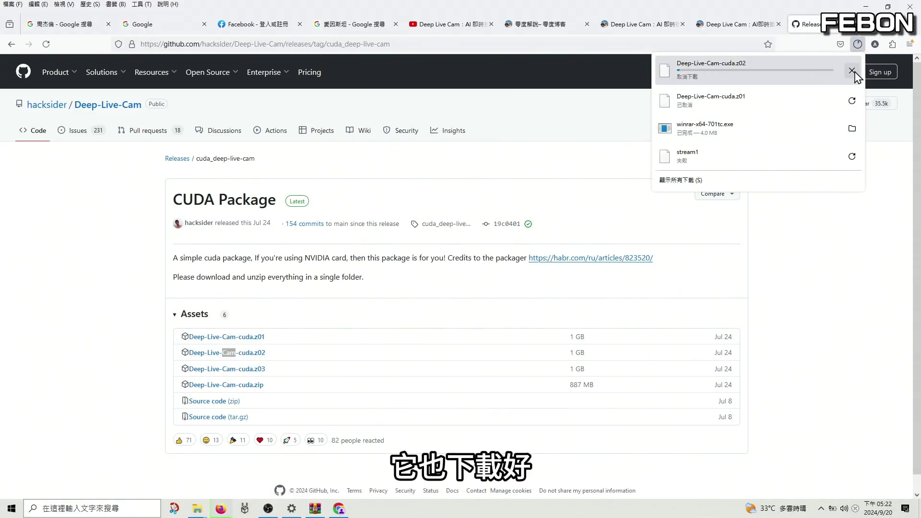
# - Inspect the Deep-Live-Cam-cuda zip archive in the desktop's 臉 folder, close it, and open the extracted Deep-Live-Cam-cuda folder
pyautogui.click(867, 7)
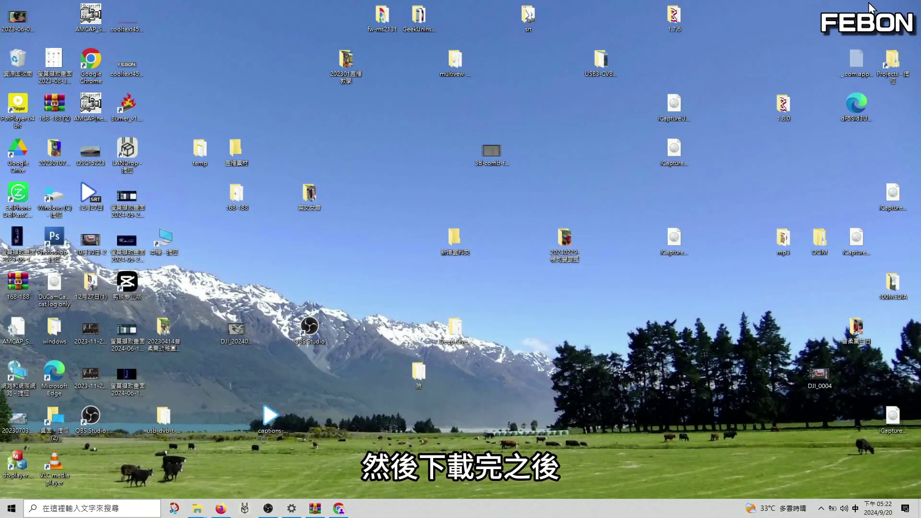
pyautogui.doubleClick(418, 374)
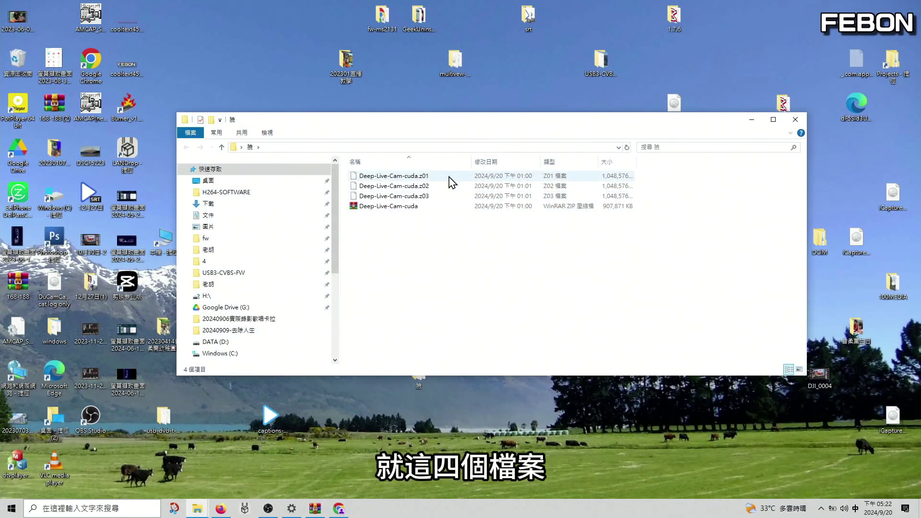
pyautogui.doubleClick(386, 207)
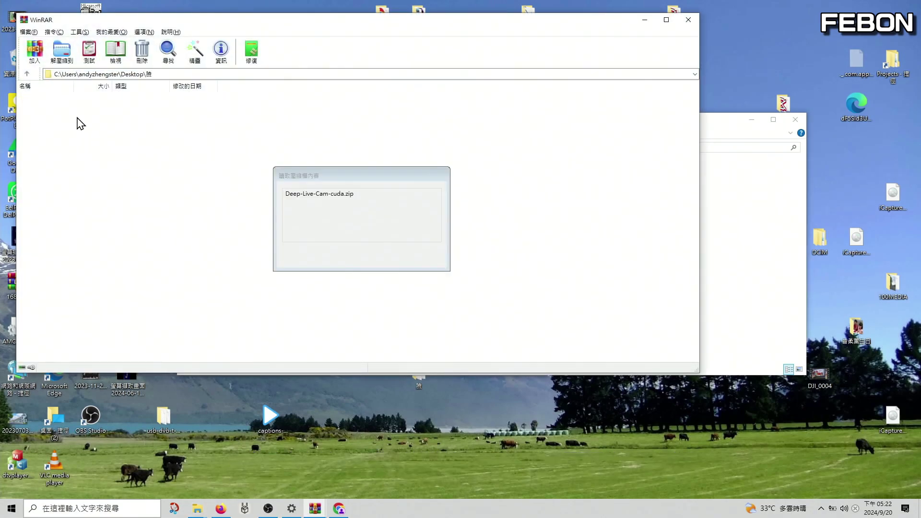
pyautogui.click(52, 108)
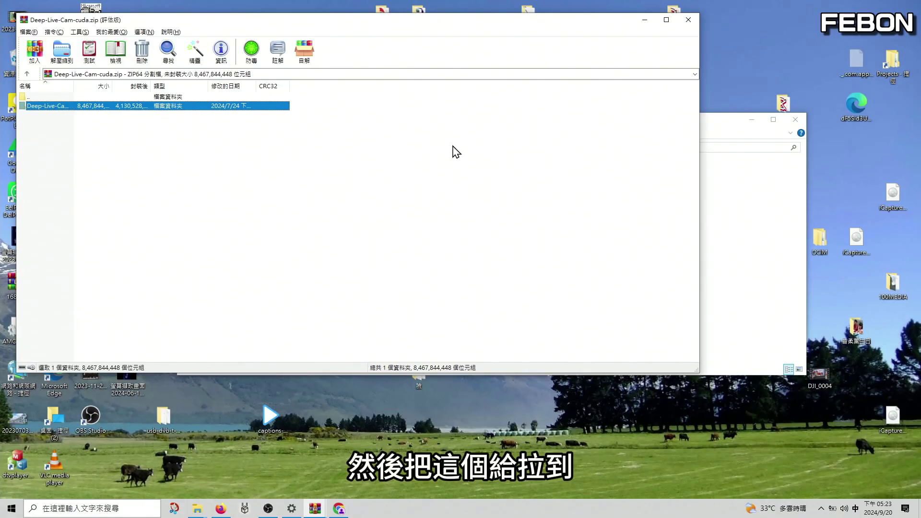
pyautogui.click(688, 20)
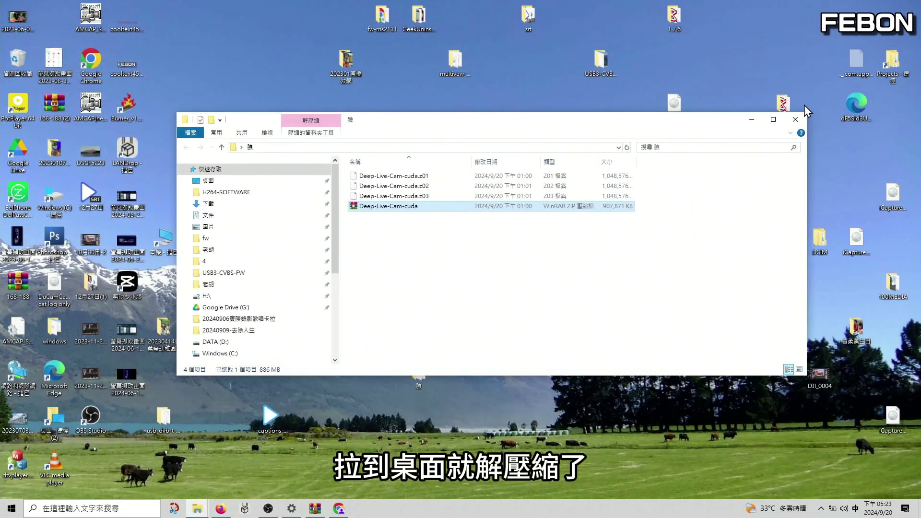
pyautogui.click(804, 124)
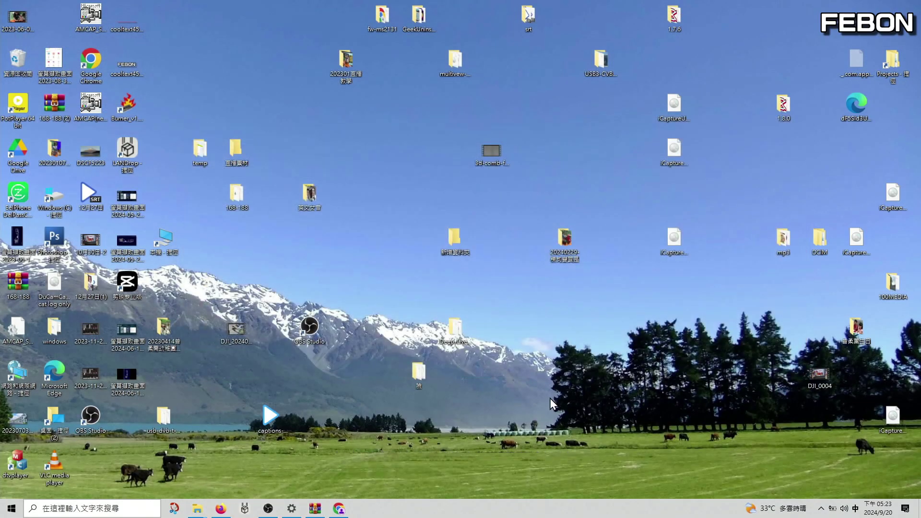
pyautogui.doubleClick(455, 348)
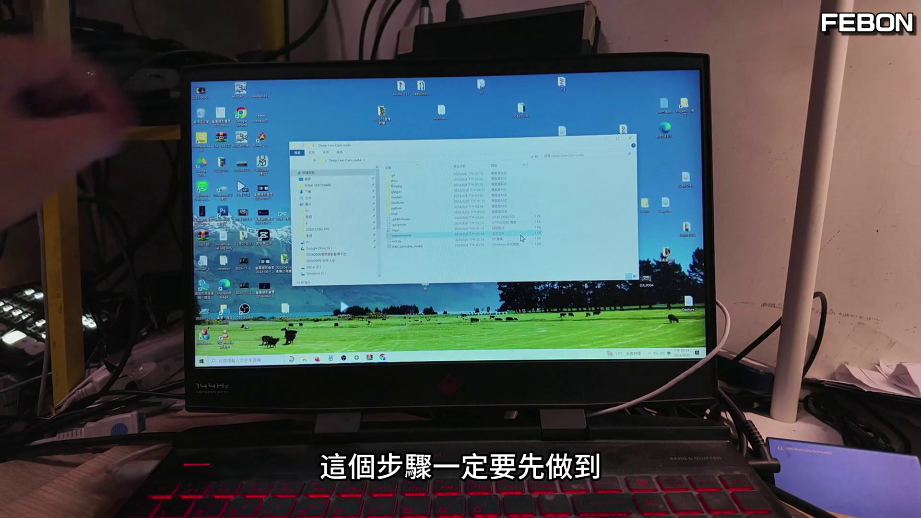
# - Uninstall the built-in HP Wide Vision HD Camera in Device Manager
pyautogui.press('super+x')
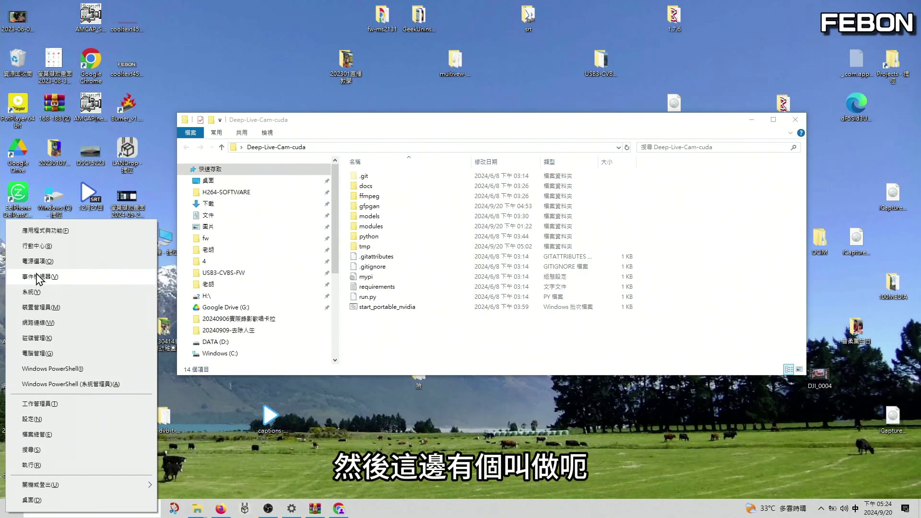
pyautogui.click(42, 310)
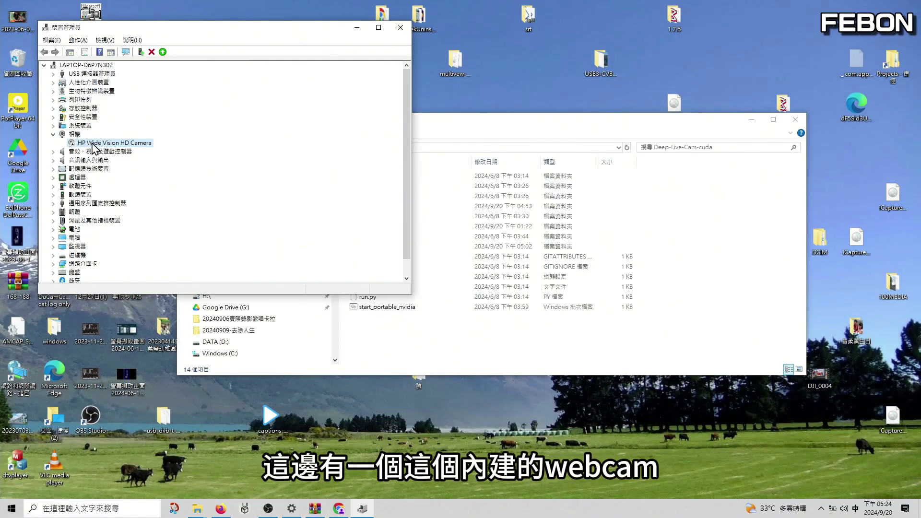
pyautogui.rightClick(93, 143)
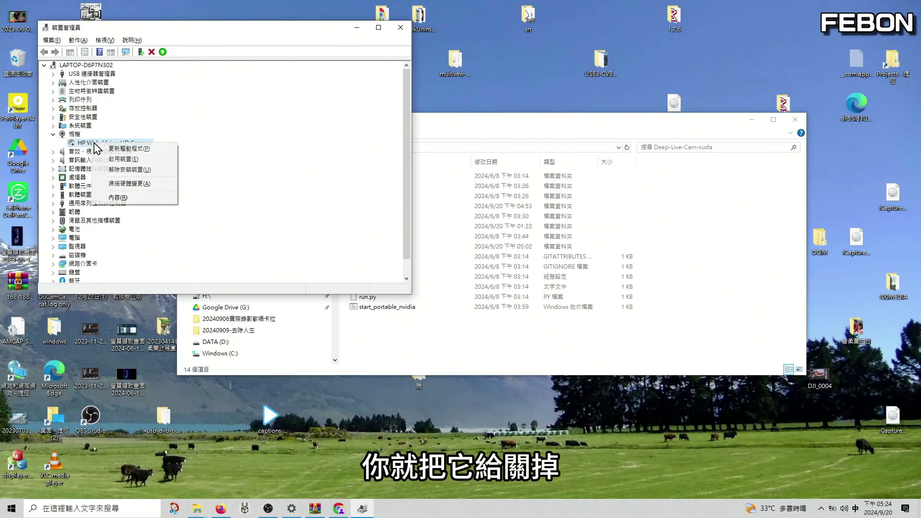
pyautogui.click(108, 172)
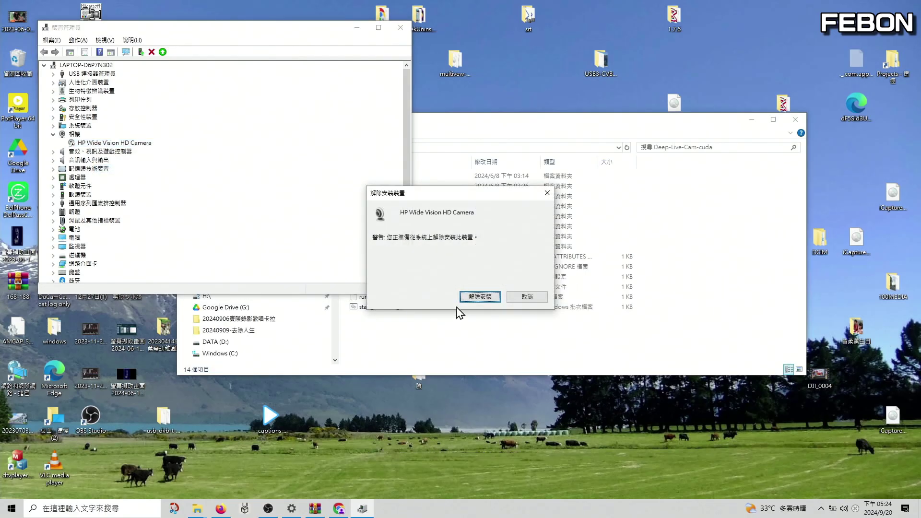
pyautogui.click(480, 297)
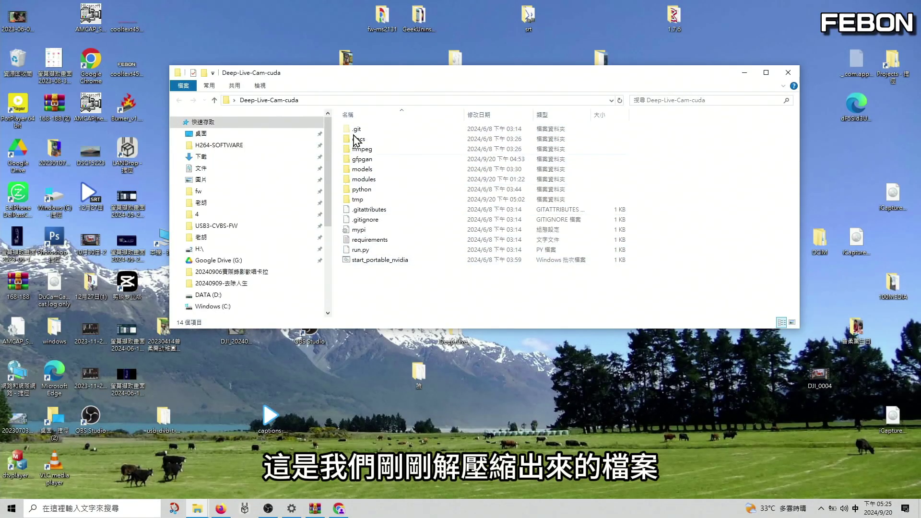
# - Launch Deep Live Cam with the start_portable_nvidia batch file, arrange its windows side by side, and enable Face Enhancer
pyautogui.doubleClick(370, 261)
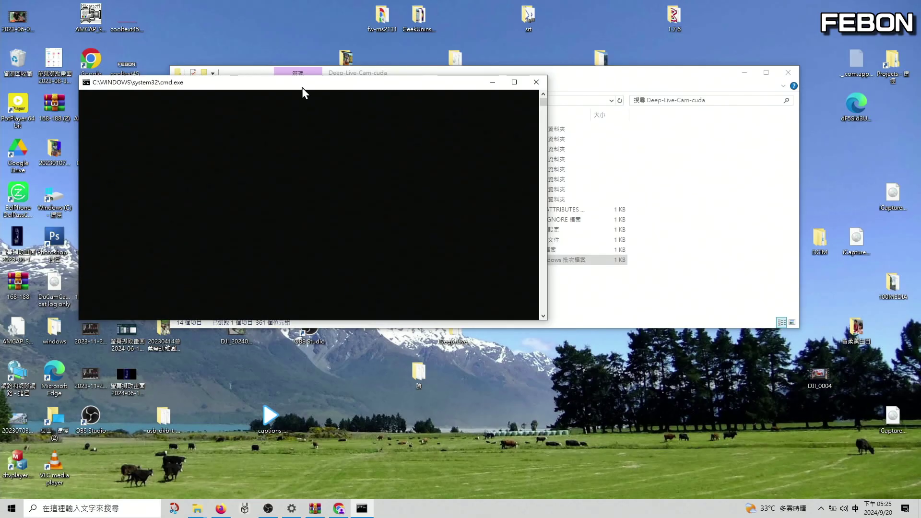
pyautogui.moveTo(305, 87); pyautogui.dragTo(734, 82)
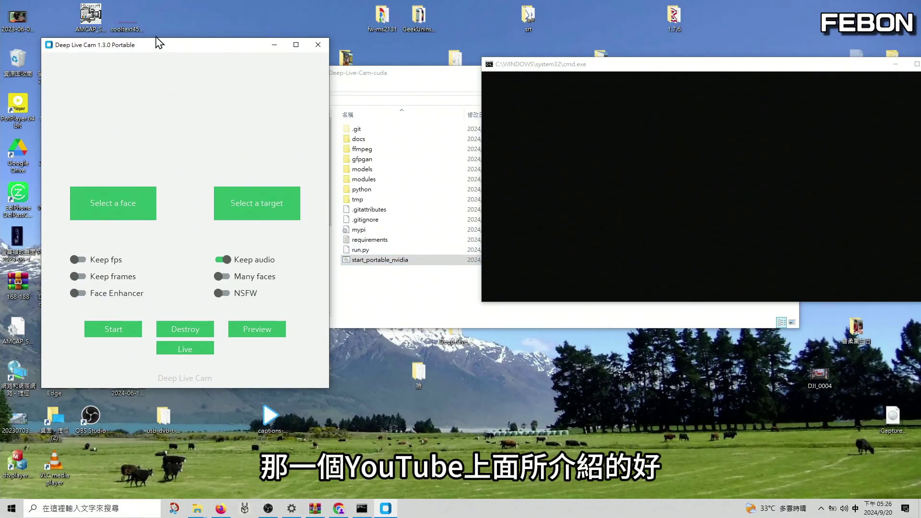
pyautogui.moveTo(159, 41); pyautogui.dragTo(161, 70)
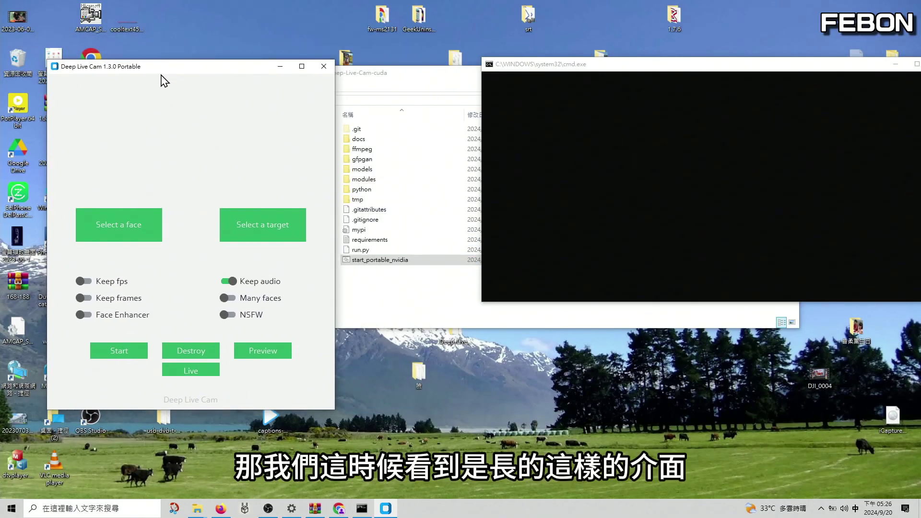
pyautogui.click(86, 317)
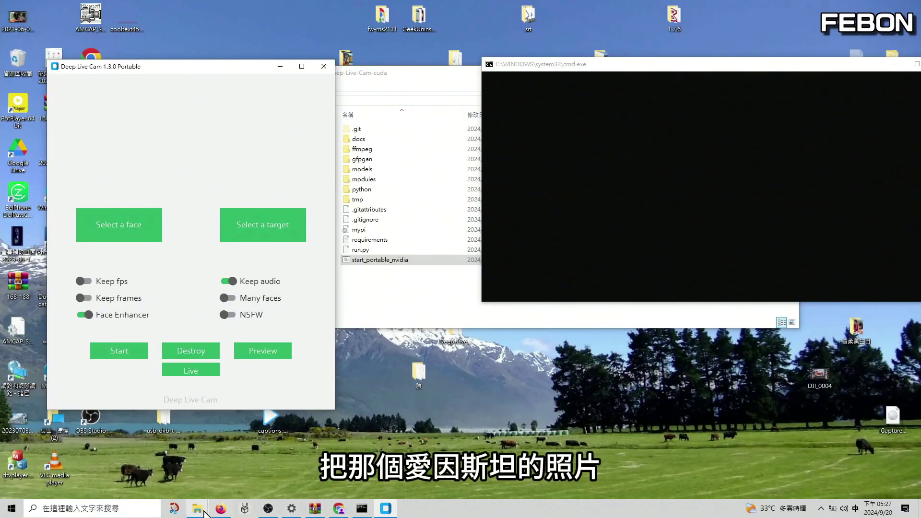
# - View the face2 image stored in the root of the C: drive and close it
pyautogui.moveTo(204, 510)
pyautogui.click(170, 465)
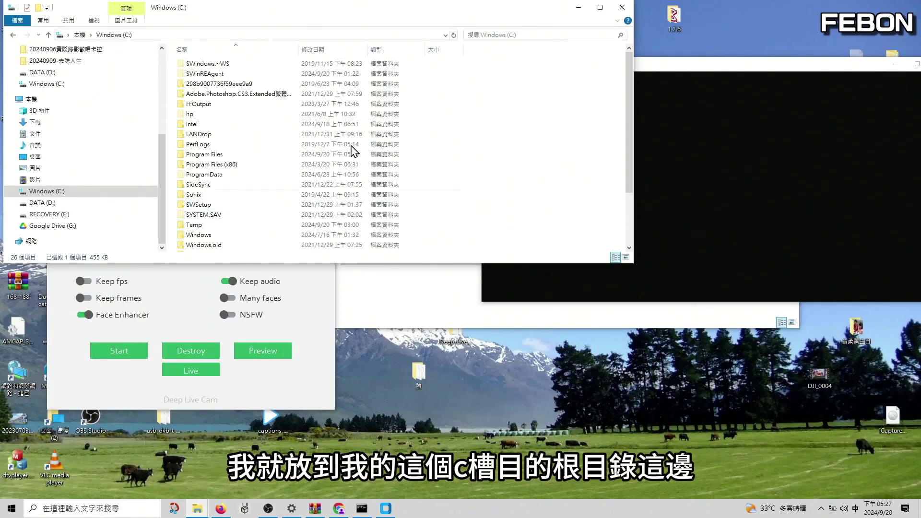
pyautogui.doubleClick(373, 9)
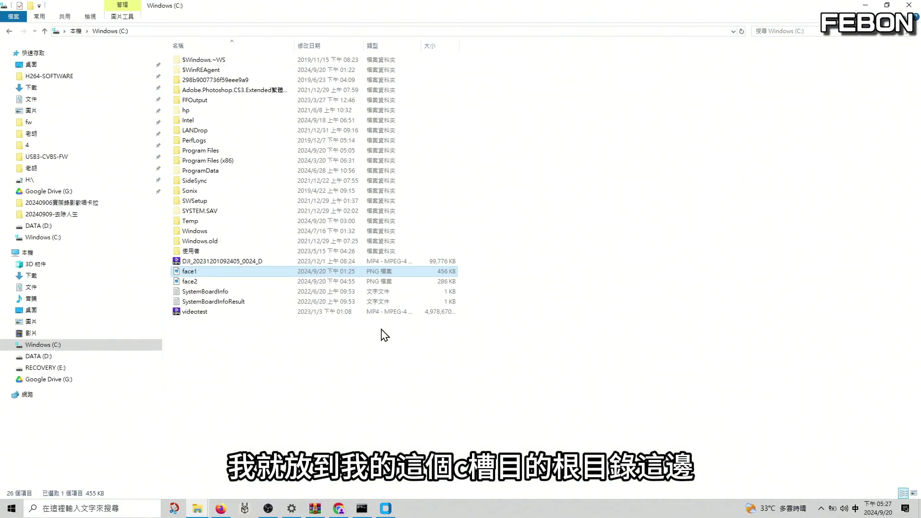
pyautogui.click(192, 284)
pyautogui.doubleClick(193, 284)
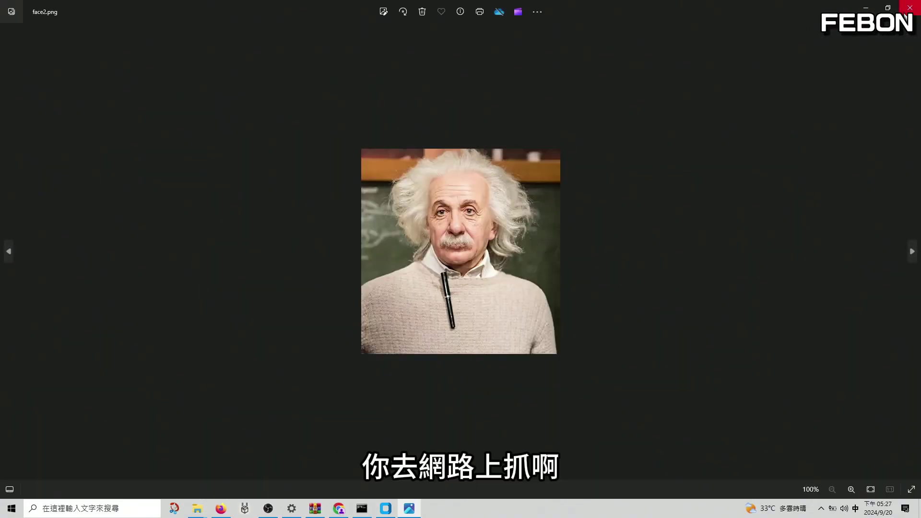
pyautogui.click(905, 10)
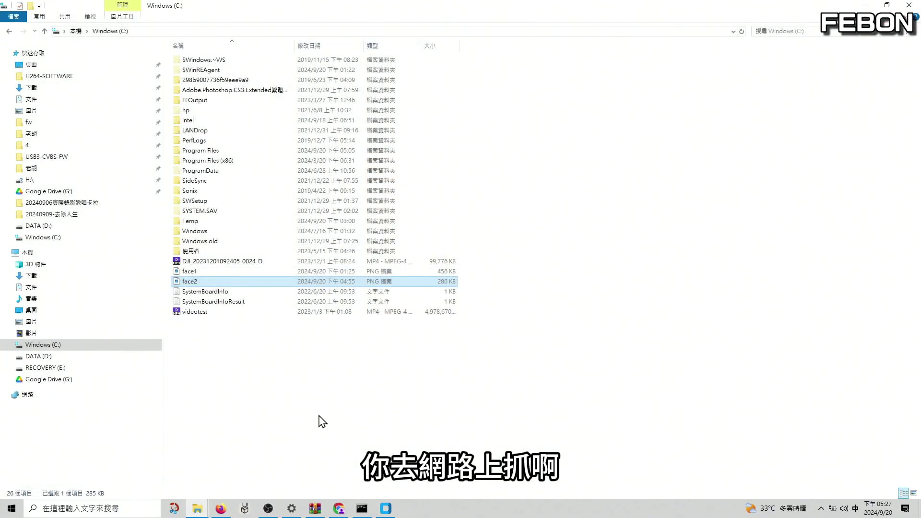
# - Select face2 from the root of the C: drive as the source face in Deep Live Cam
pyautogui.click(386, 509)
pyautogui.moveTo(156, 72); pyautogui.dragTo(298, 72)
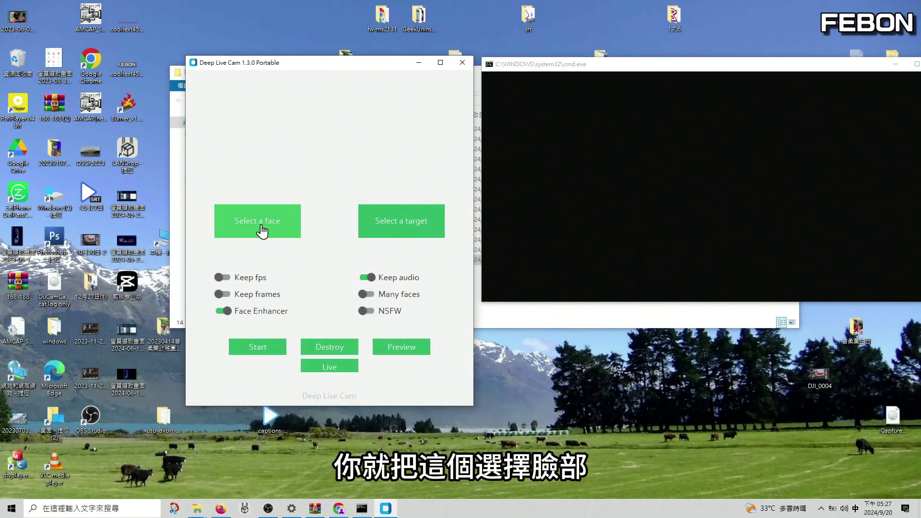
pyautogui.click(262, 224)
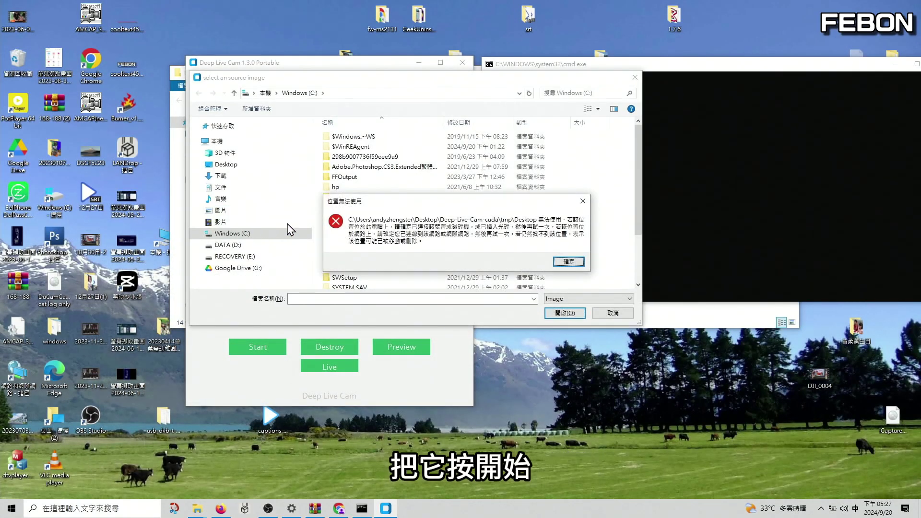
pyautogui.click(566, 261)
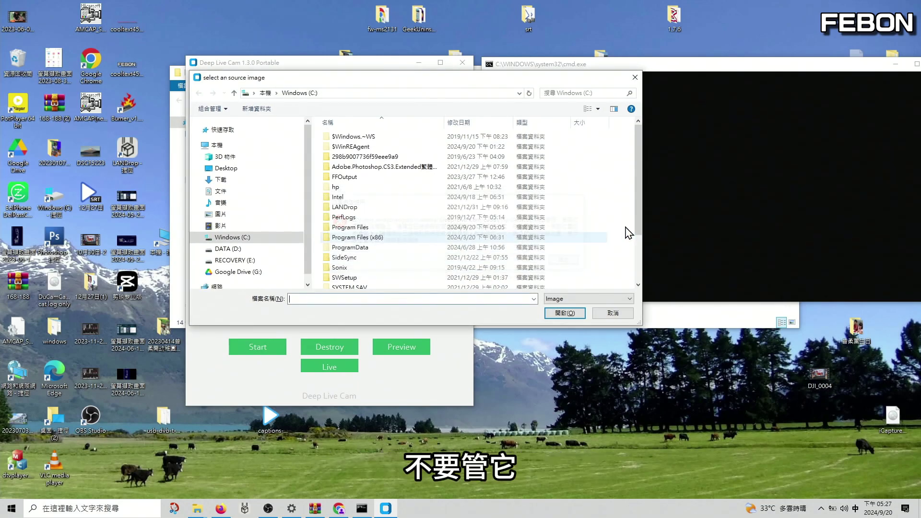
pyautogui.scroll(-5, 638, 201)
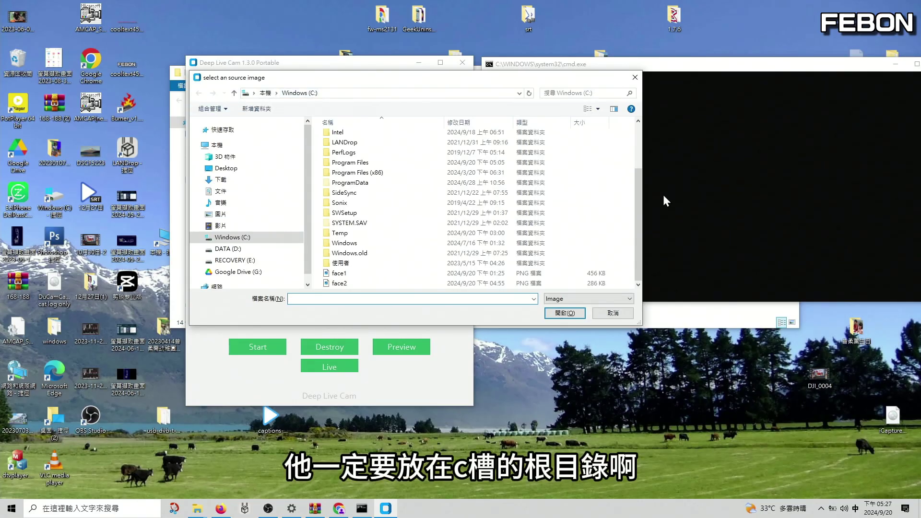
pyautogui.doubleClick(341, 284)
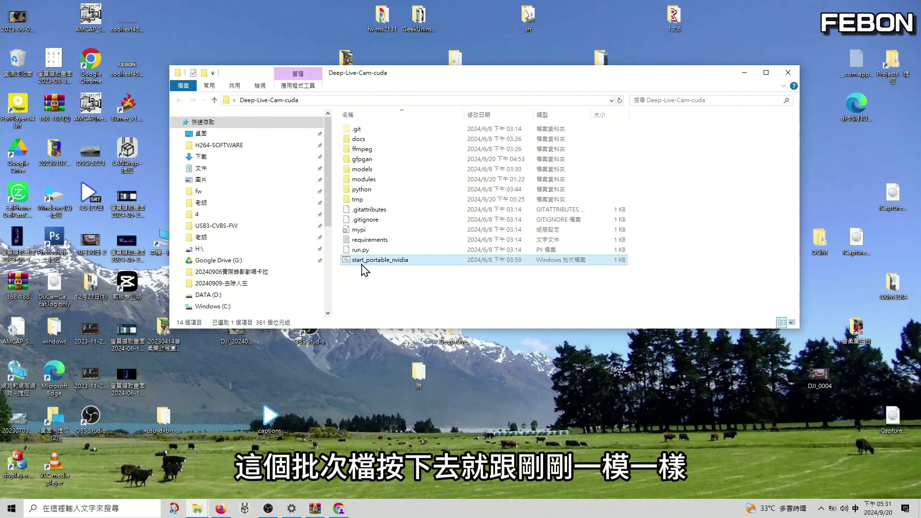
# - Relaunch Deep Live Cam with start_portable_nvidia and move the console and folder windows out of its way
pyautogui.doubleClick(379, 260)
pyautogui.moveTo(187, 36); pyautogui.dragTo(710, 61)
pyautogui.moveTo(518, 78); pyautogui.dragTo(674, 435)
# - Load the face2 image from the C: drive as the source face in the relaunched Deep Live Cam
pyautogui.click(141, 225)
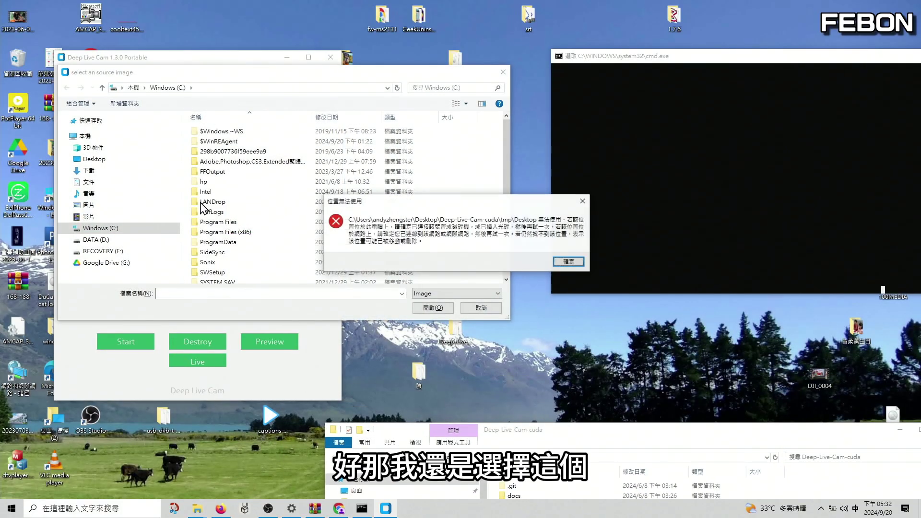
pyautogui.click(568, 261)
pyautogui.scroll(-3, 288, 216)
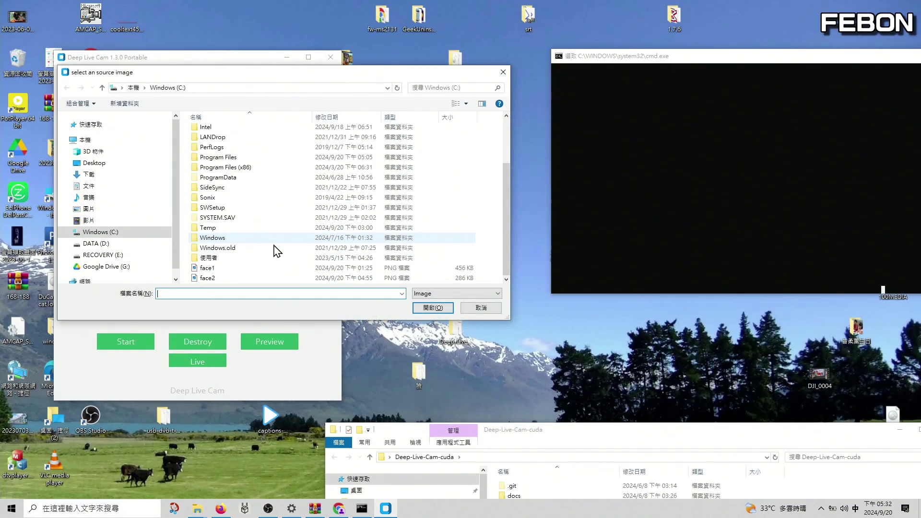
pyautogui.doubleClick(213, 280)
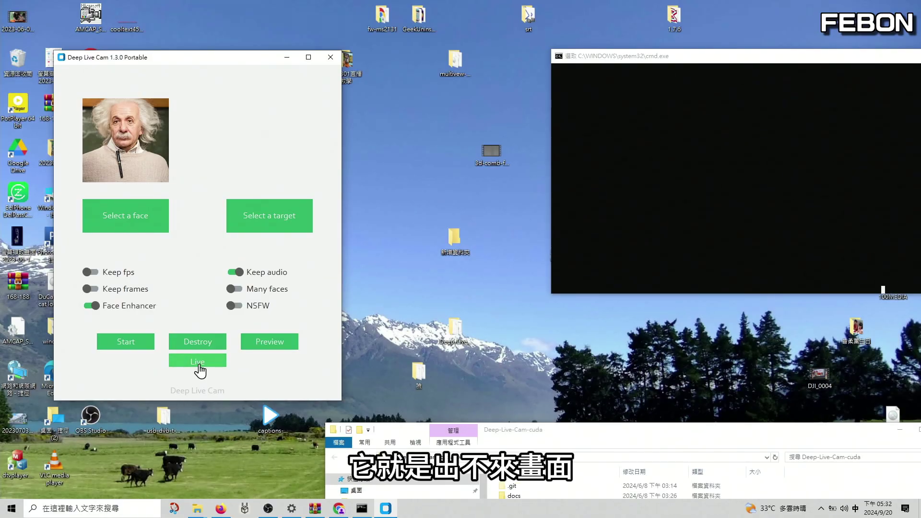
# - Reposition the Deep Live Cam window and try to start the Live face swap with the external webcam
pyautogui.moveTo(225, 61); pyautogui.dragTo(469, 47)
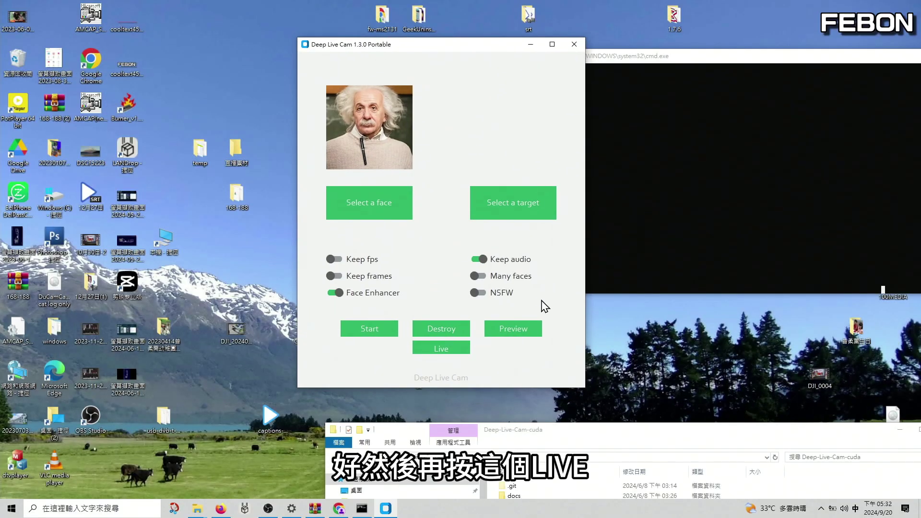
pyautogui.click(446, 358)
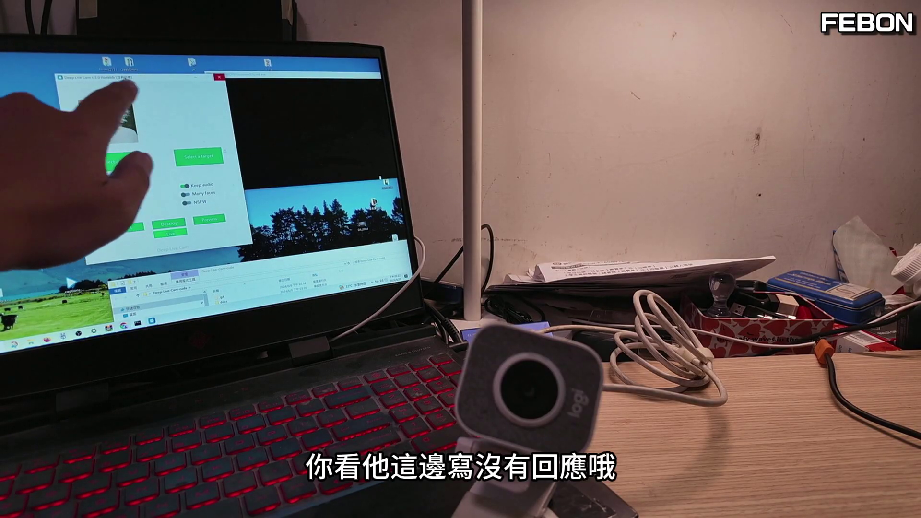
pyautogui.click(219, 98)
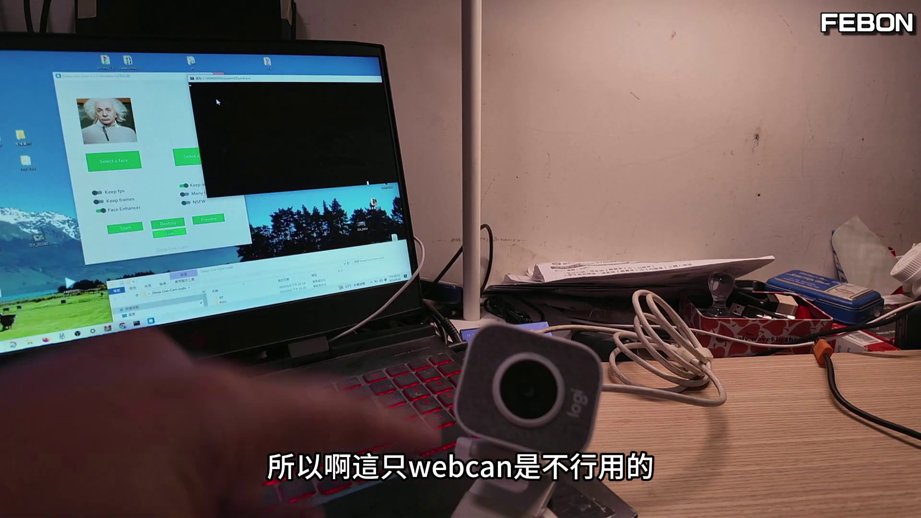